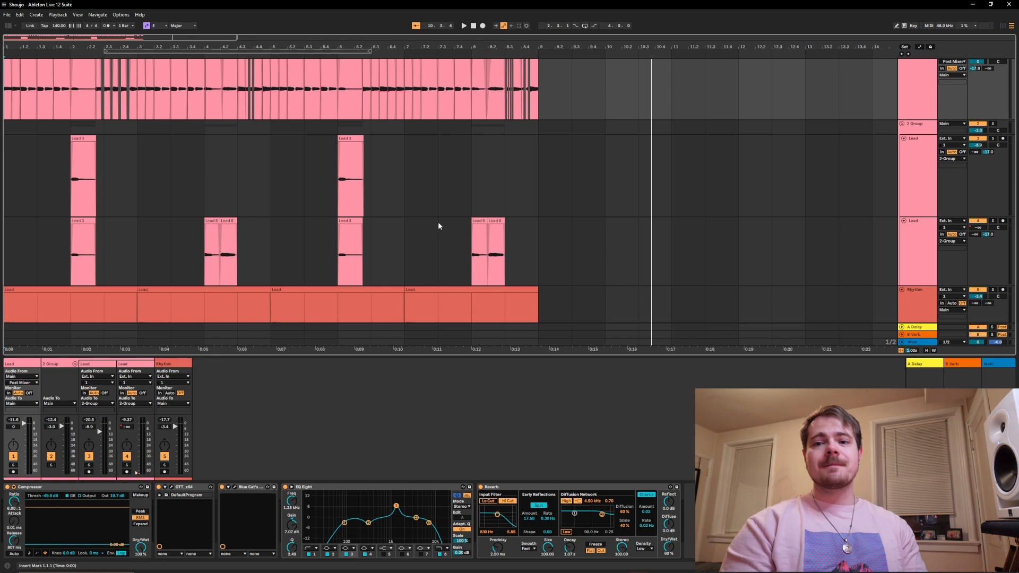
# - Bypass the Compressor, OTT, Blue Cat's Chorus and EQ Eight on the first Lead track and play the unprocessed guitar
pyautogui.scroll(1, 439, 223)
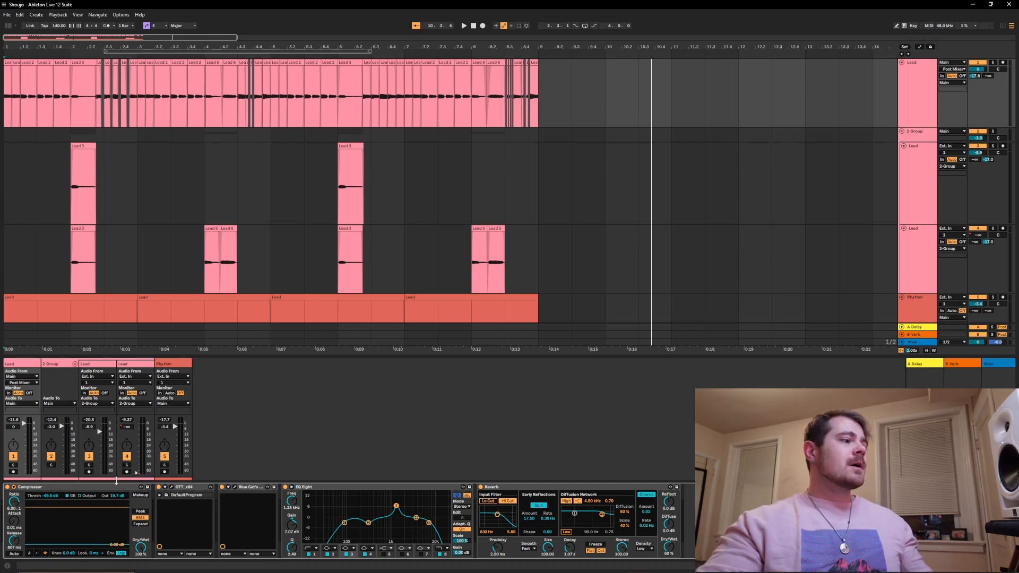
pyautogui.click(7, 487)
pyautogui.click(158, 487)
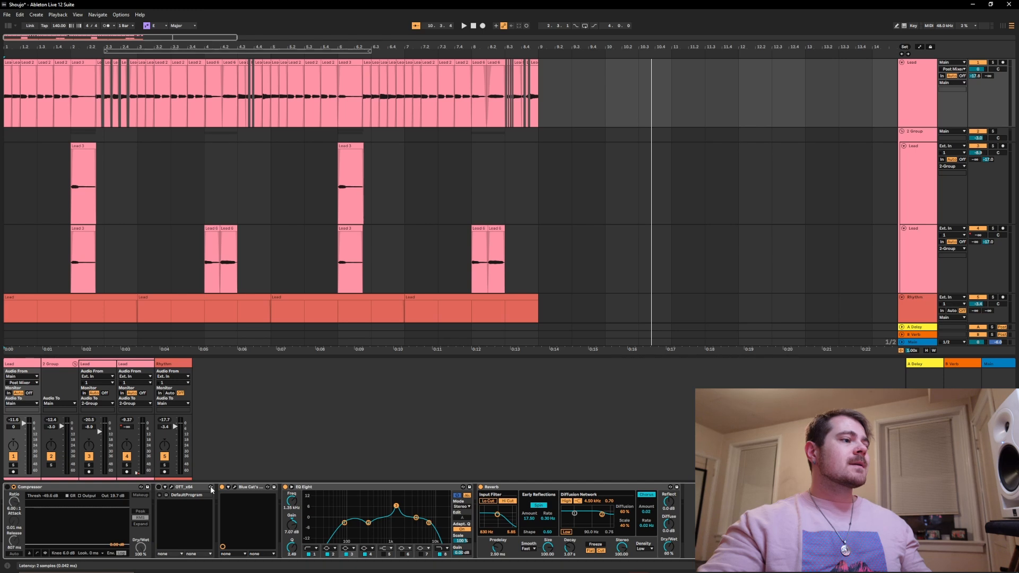
pyautogui.click(222, 486)
pyautogui.click(285, 486)
pyautogui.press('space')
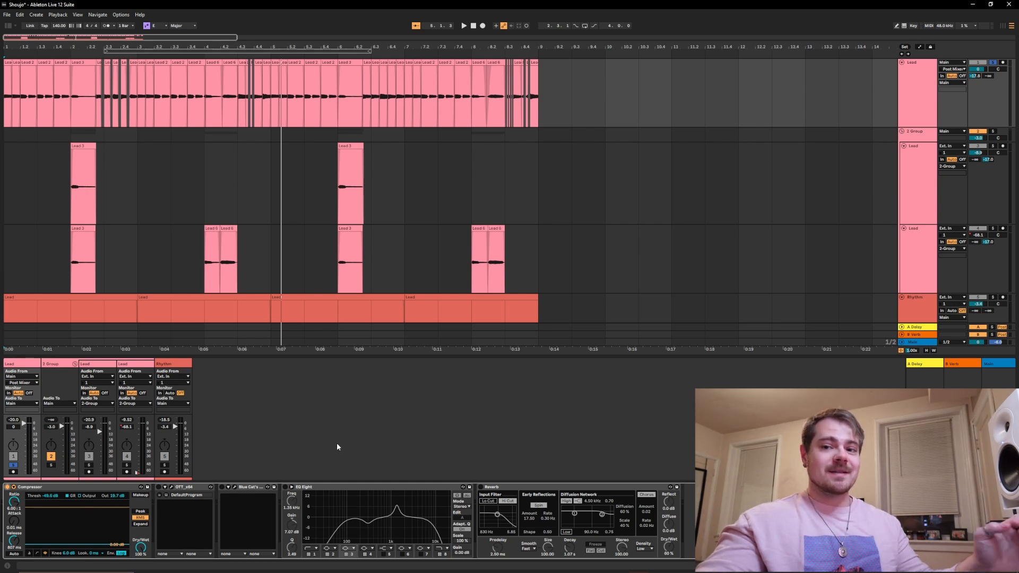
# - Audition the first Lead track with only the Compressor active, then re-enable OTT and inspect its plug-in settings
pyautogui.press('space')
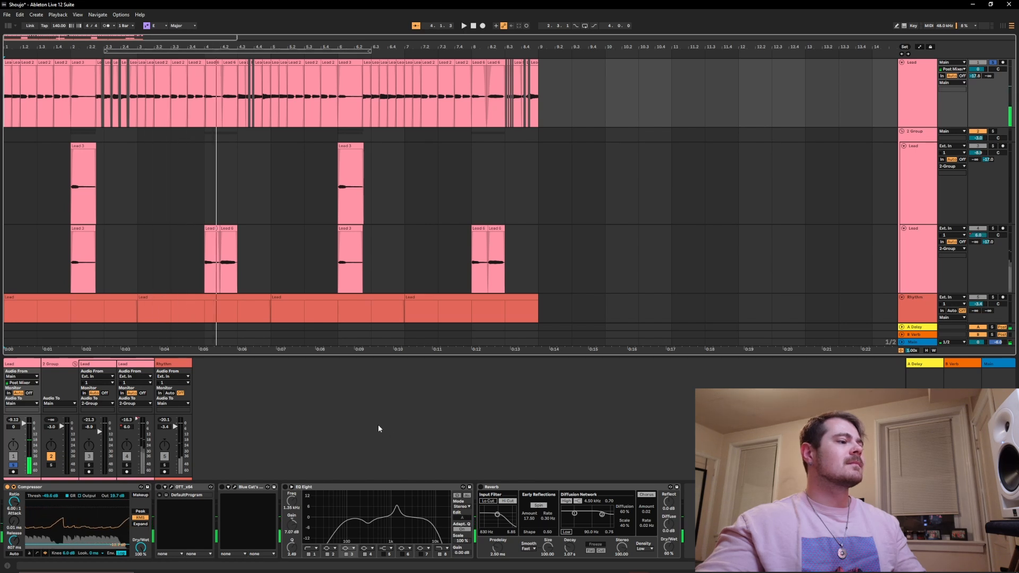
pyautogui.press('space')
pyautogui.click(158, 487)
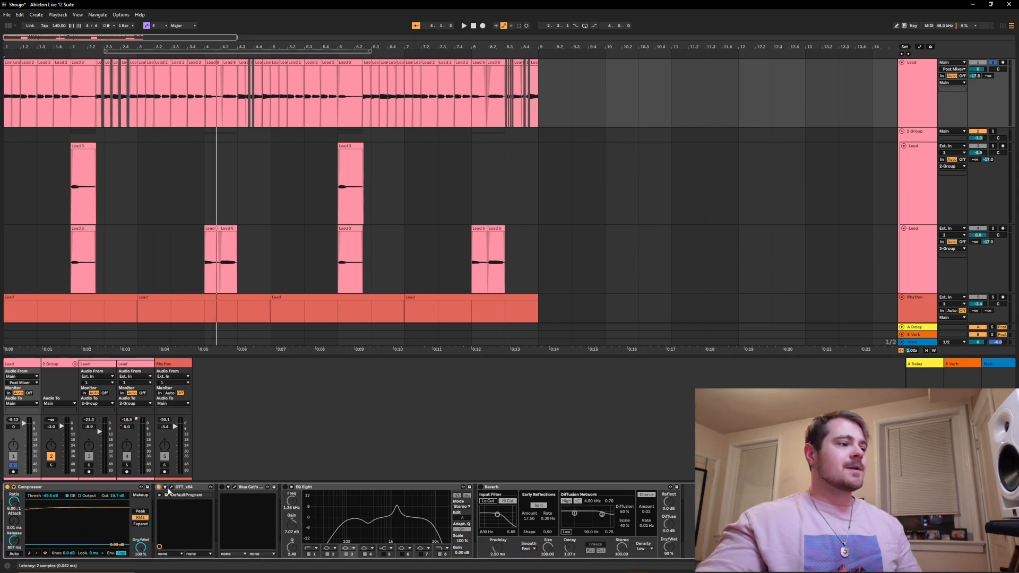
pyautogui.click(171, 489)
pyautogui.moveTo(82, 38); pyautogui.dragTo(403, 218)
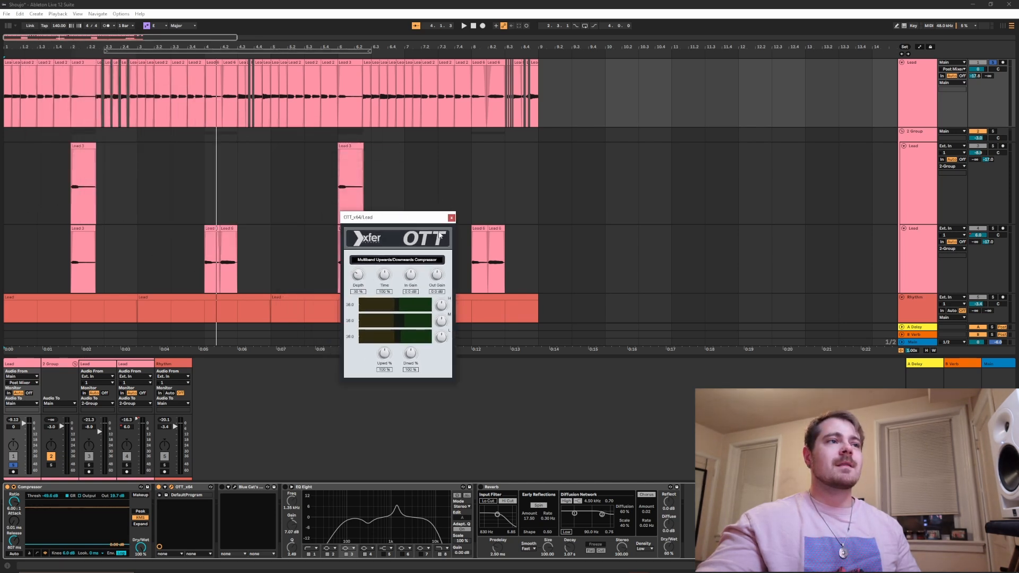
pyautogui.click(452, 218)
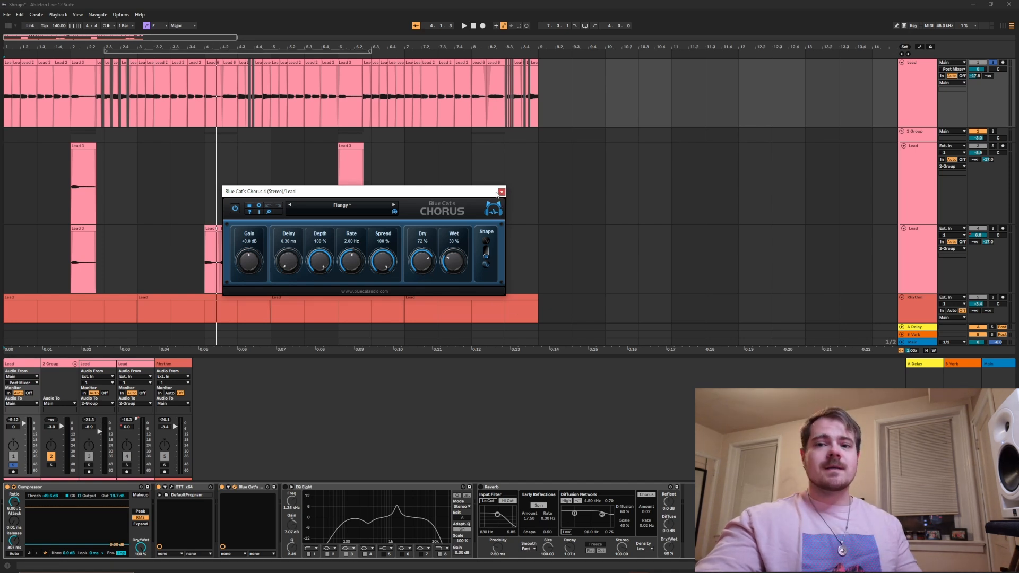
# - Audition the first Lead track with the chorus active, then re-enable EQ Eight and Reverb and play the full effects chain
pyautogui.click(501, 192)
pyautogui.press('space')
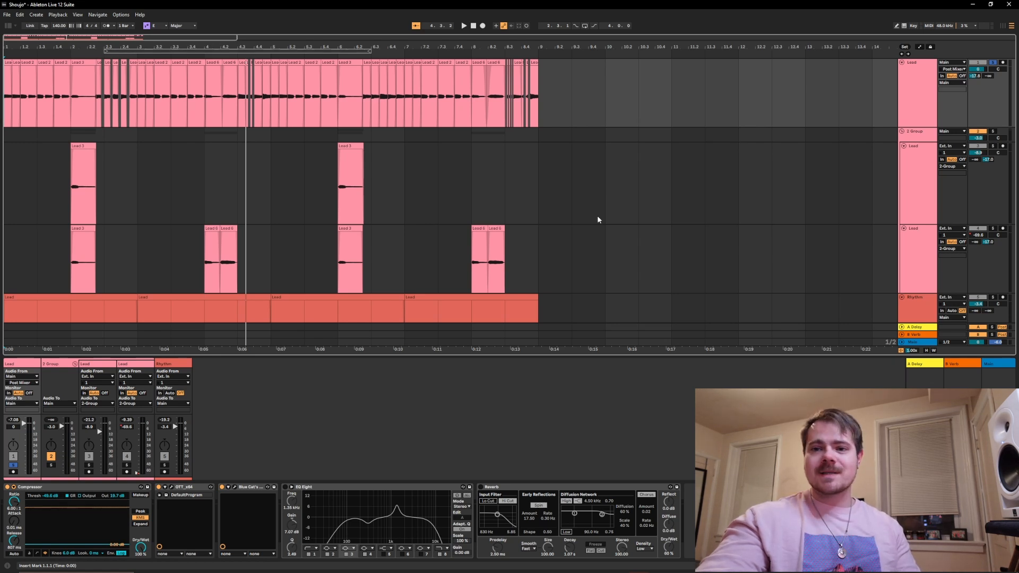
pyautogui.click(423, 493)
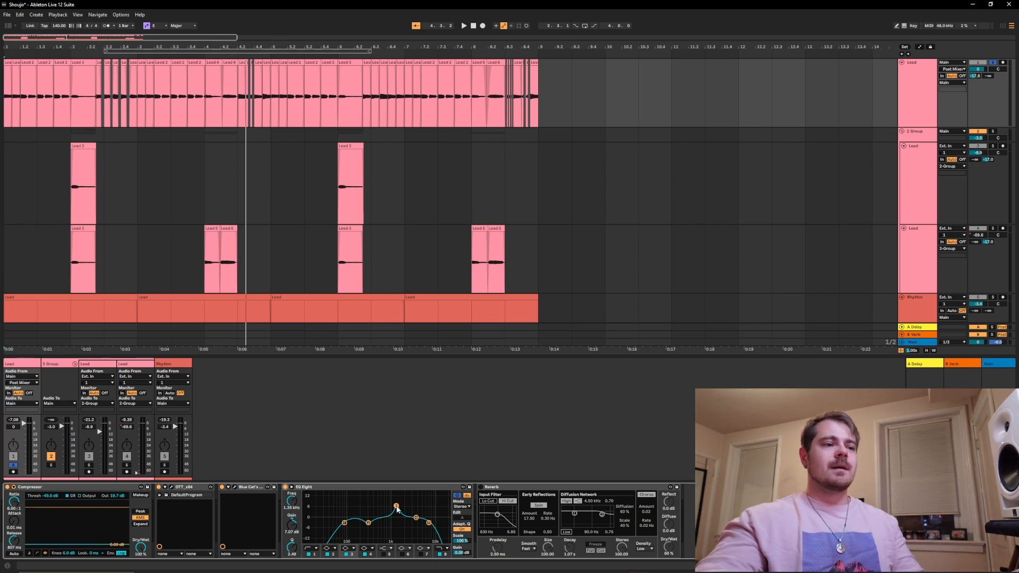
pyautogui.click(481, 487)
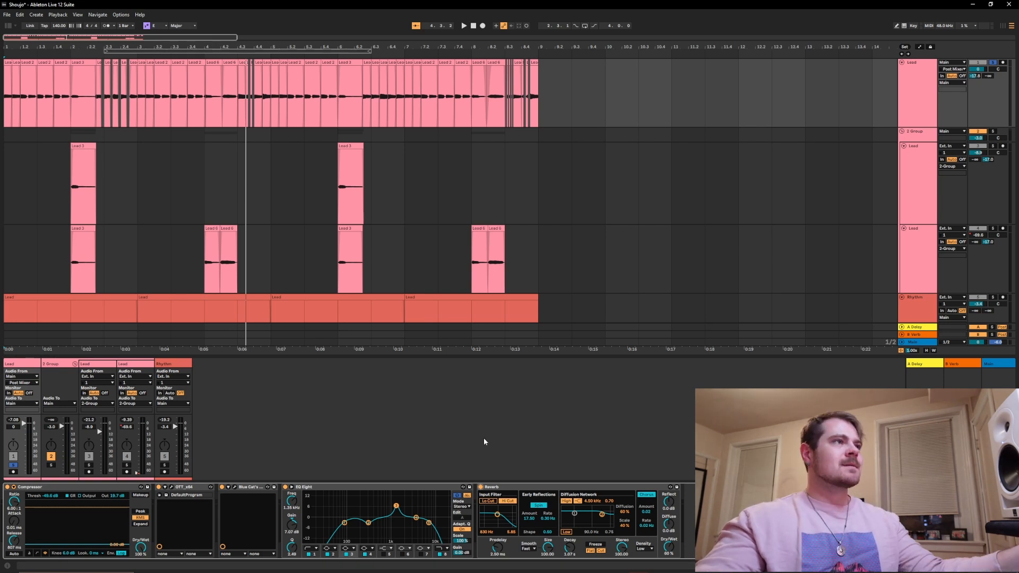
pyautogui.press('space')
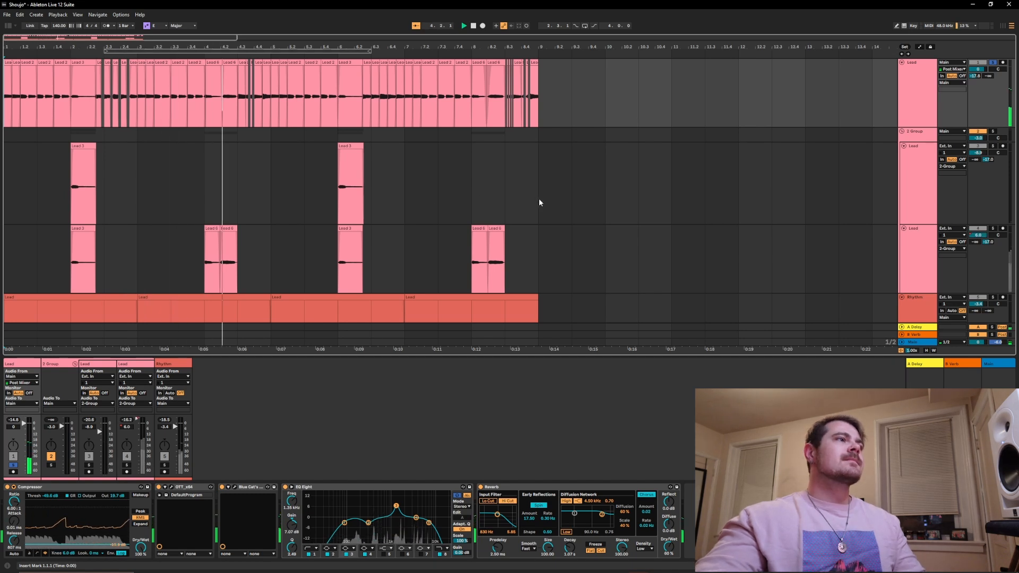
pyautogui.press('space')
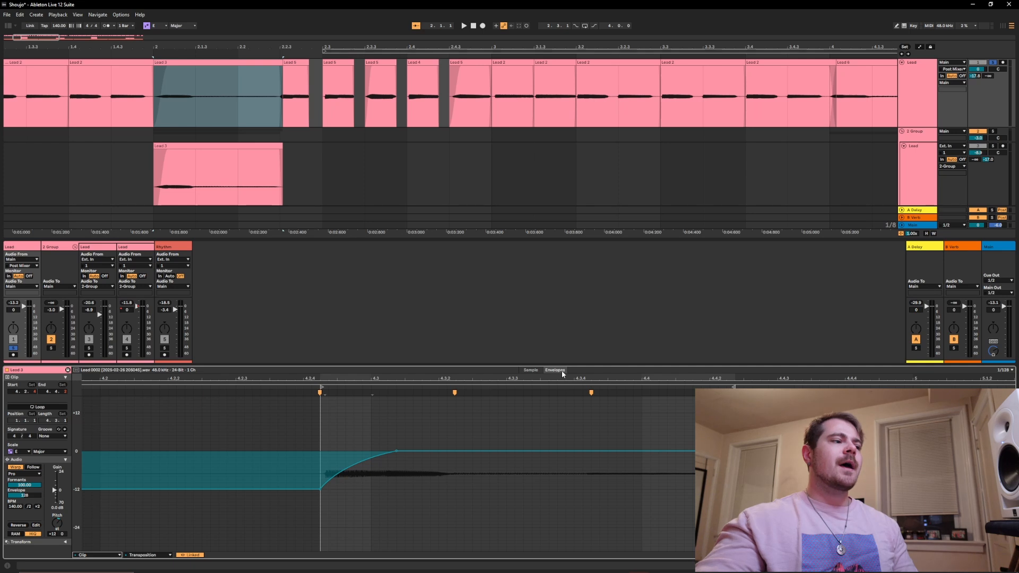
# - Show the Transposition clip envelope of the selected Lead clip and play its pitch slide
pyautogui.click(114, 555)
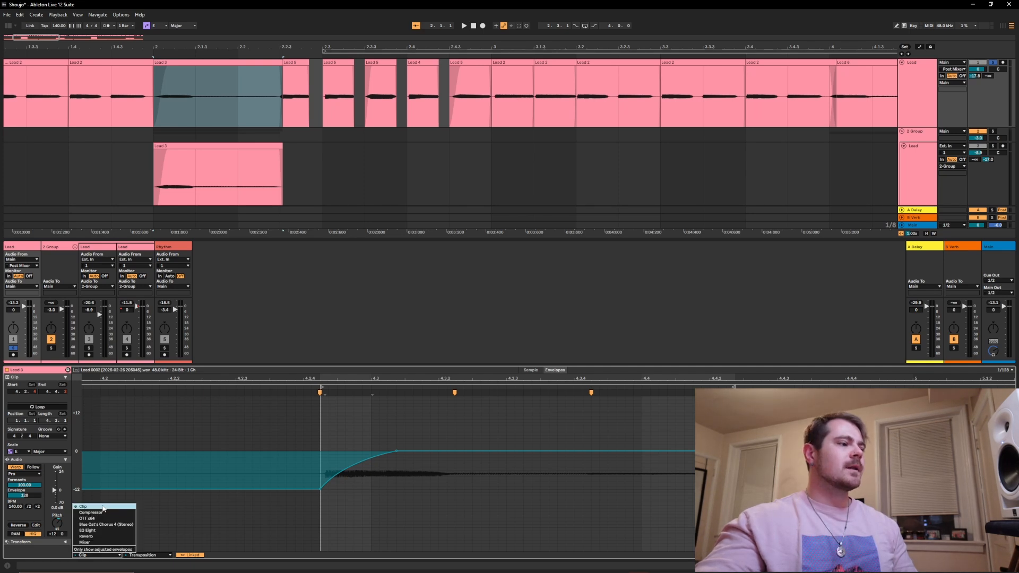
pyautogui.click(103, 508)
pyautogui.click(149, 555)
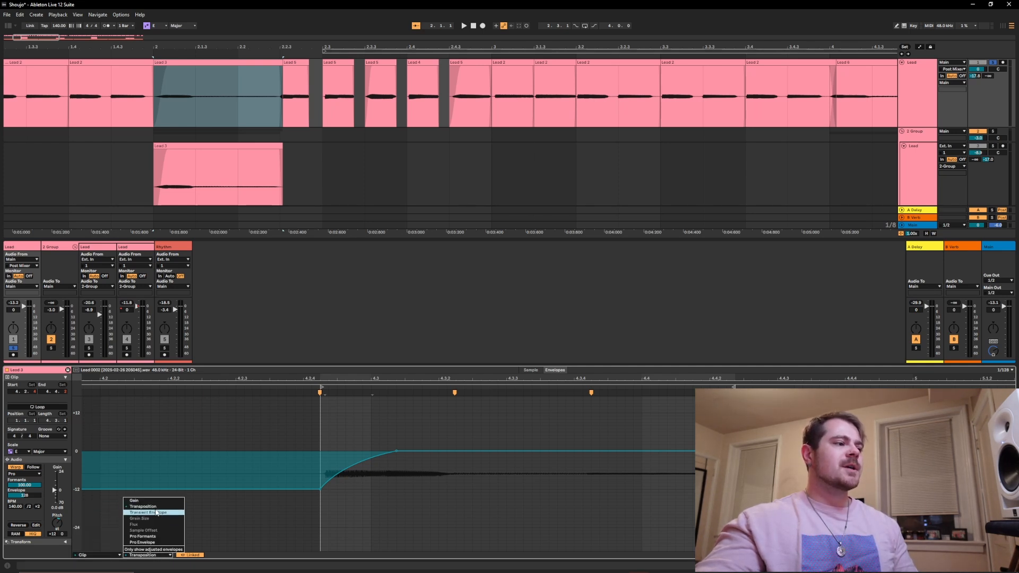
pyautogui.click(154, 507)
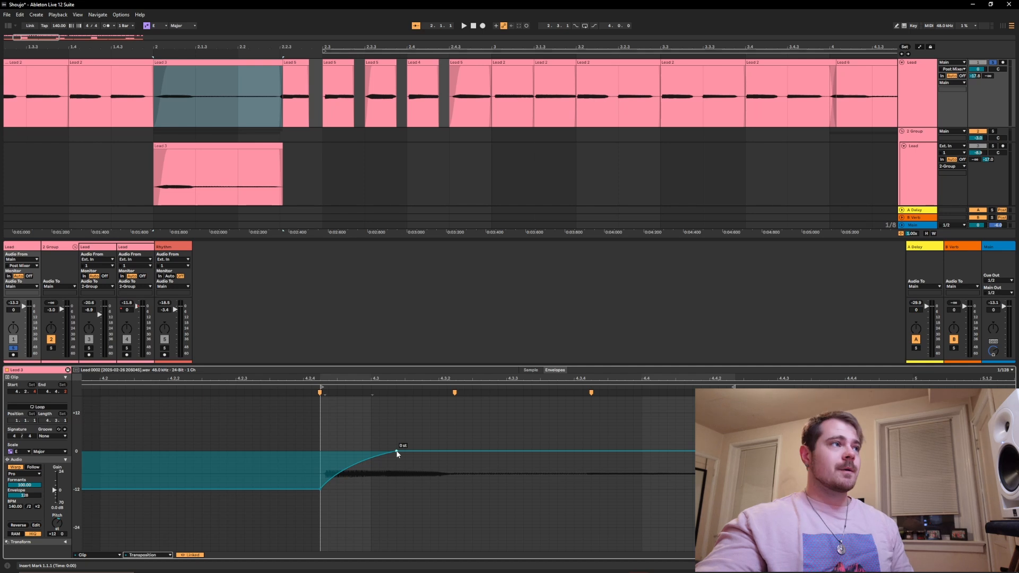
pyautogui.click(222, 62)
pyautogui.press('space')
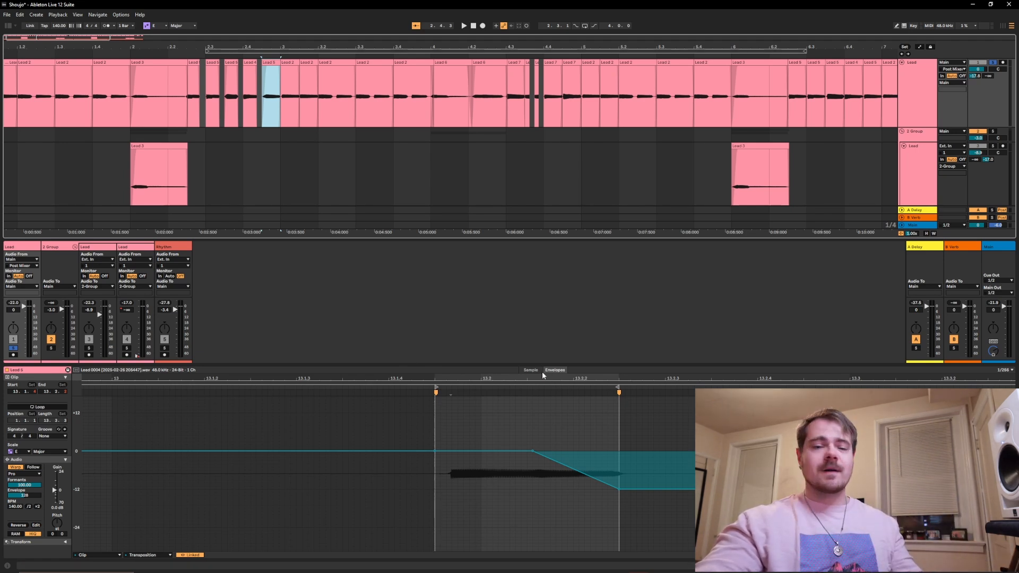
# - Play the closing clips of the first Lead track, starting from position 8.3.1
pyautogui.press('space')
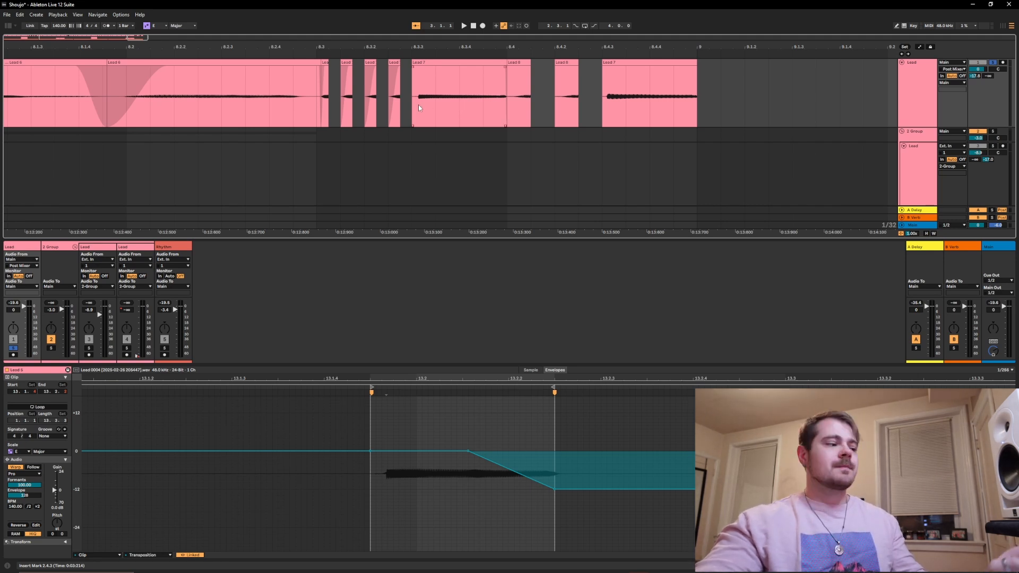
pyautogui.click(327, 94)
pyautogui.press('space')
pyautogui.click(304, 86)
pyautogui.press('space')
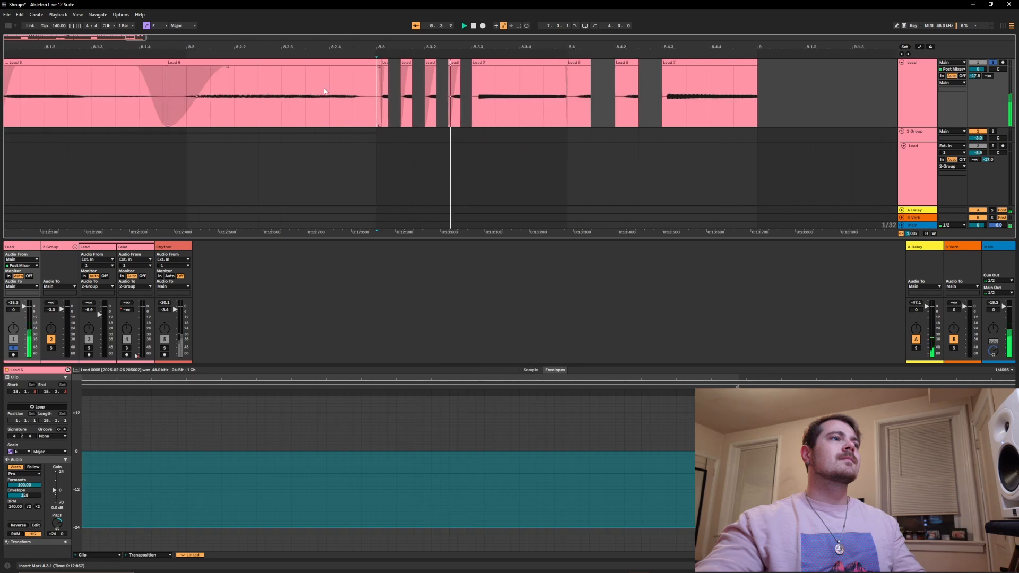
pyautogui.press('space')
# - Try out a Lead clip on its own in the empty area past the end of the first Lead track, and delete it
pyautogui.scroll(-3, 427, 104)
pyautogui.moveTo(408, 62); pyautogui.dragTo(838, 73)
pyautogui.scroll(5, 598, 73)
pyautogui.click(536, 55)
pyautogui.press('space')
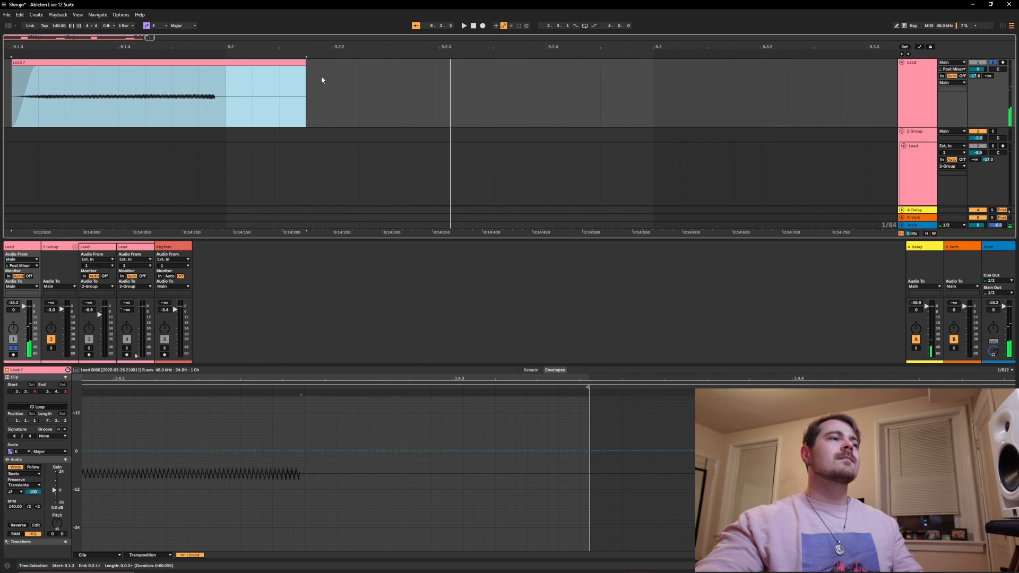
pyautogui.scroll(-3, 320, 76)
pyautogui.click(180, 53)
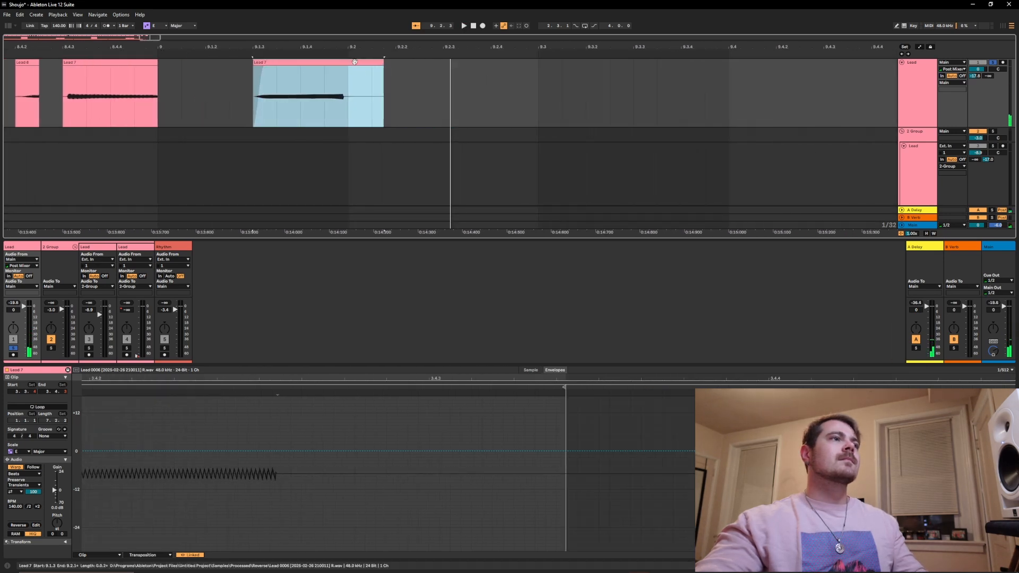
pyautogui.press('Delete')
pyautogui.scroll(-3, 557, 147)
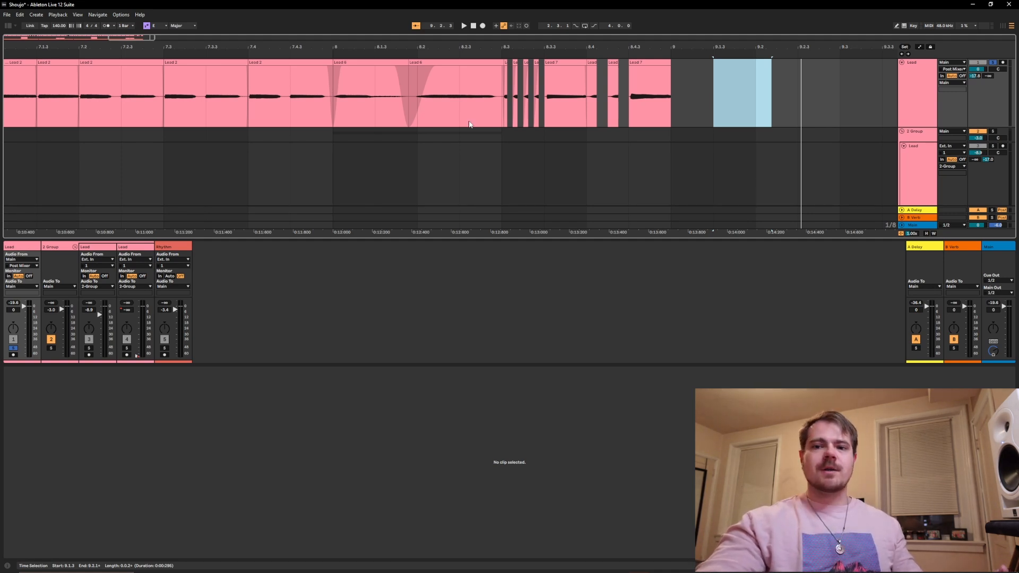
# - Solo the 2-Group track and play its two Lead layers together
pyautogui.click(329, 54)
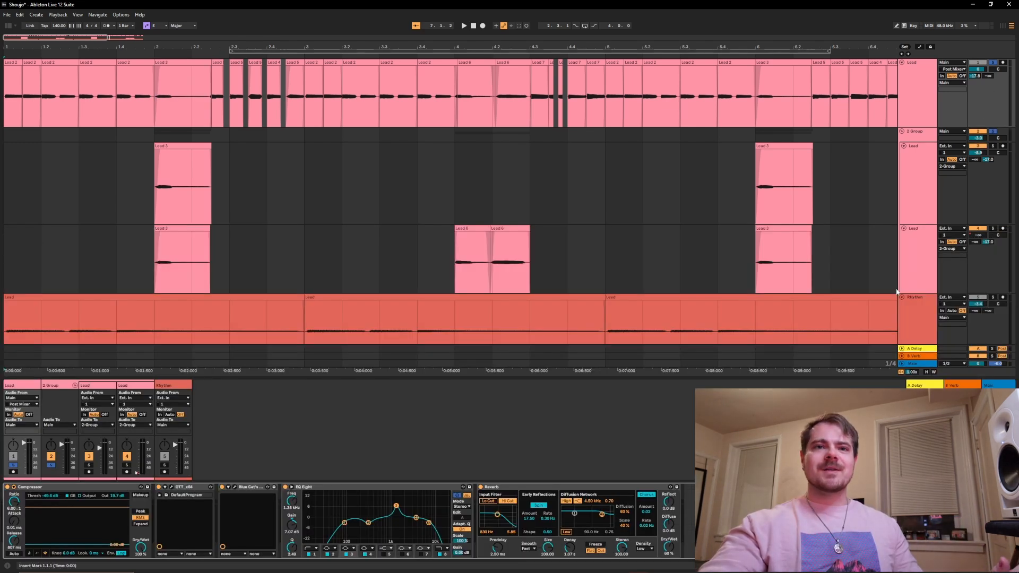
pyautogui.click(921, 353)
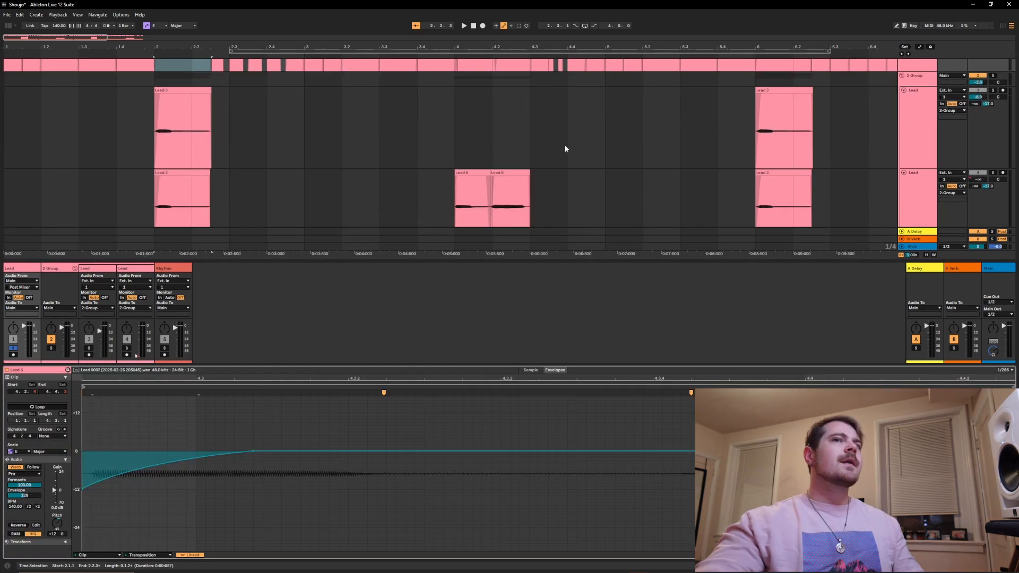
pyautogui.scroll(1, 564, 145)
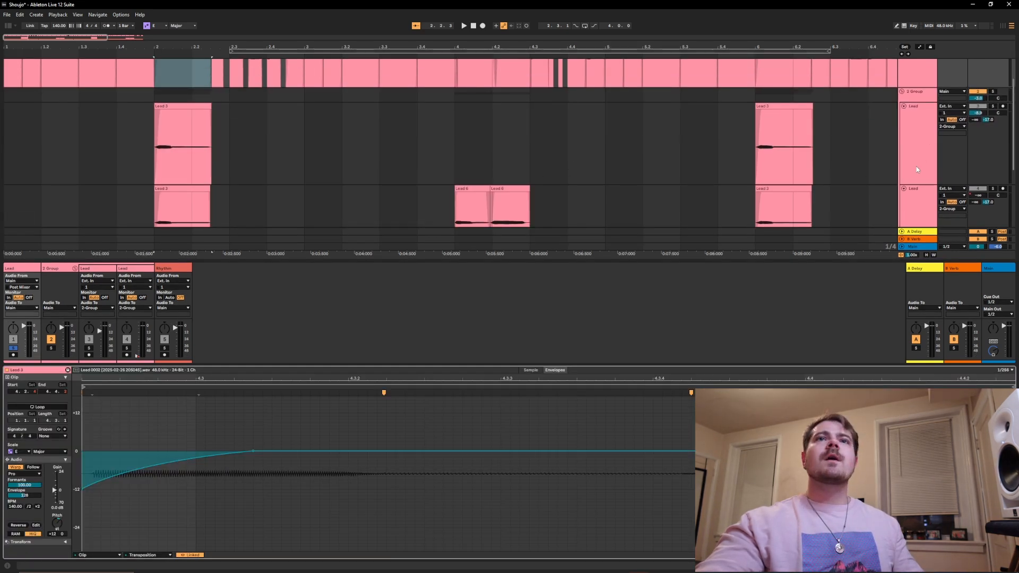
pyautogui.click(924, 93)
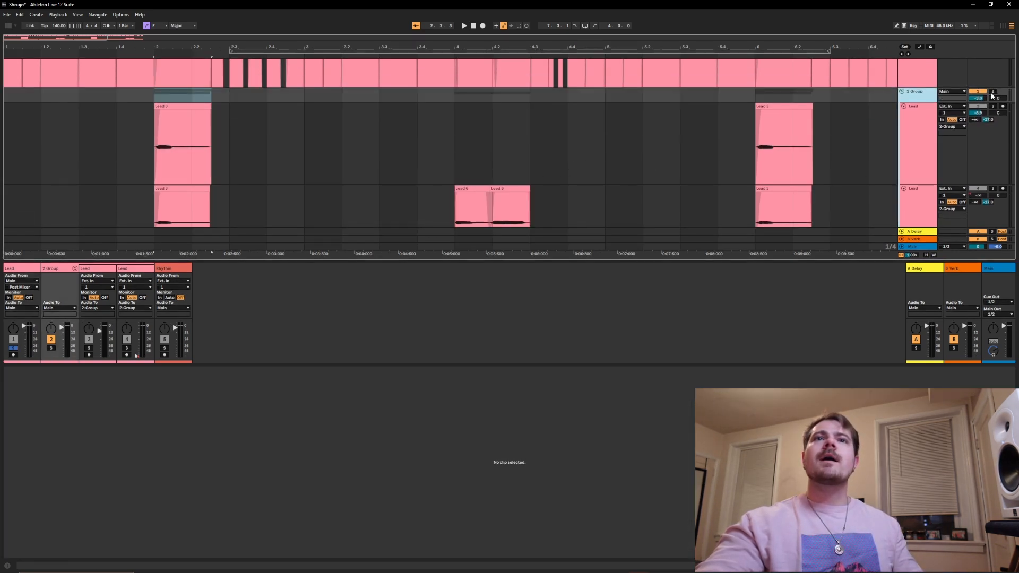
pyautogui.click(993, 91)
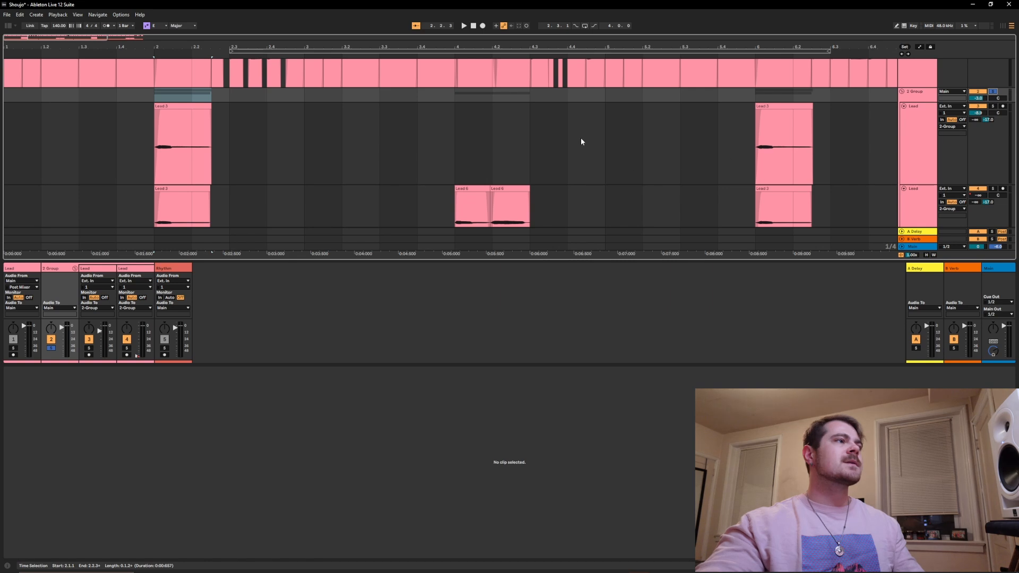
pyautogui.scroll(-1, 557, 139)
pyautogui.press('space')
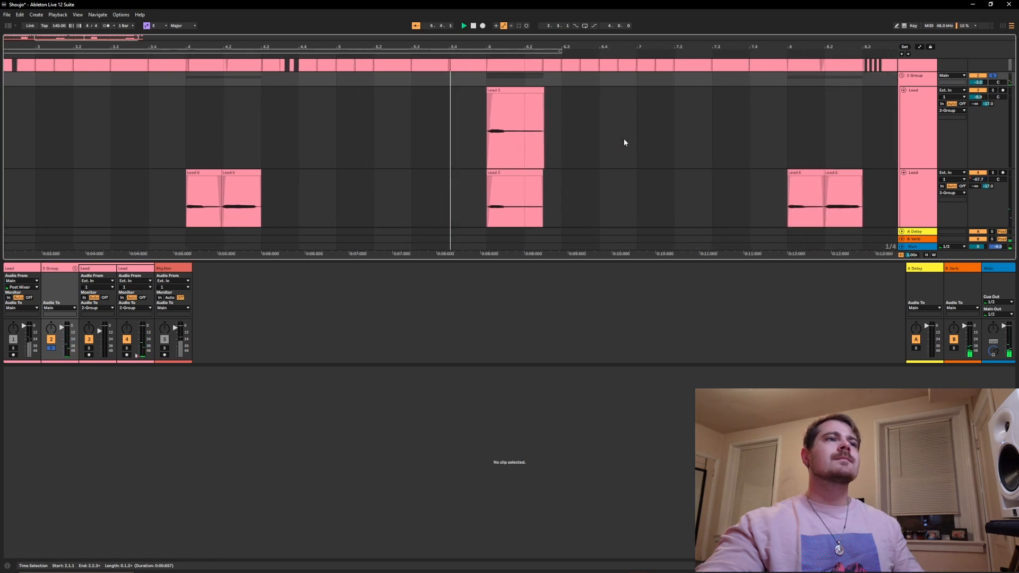
pyautogui.press('space')
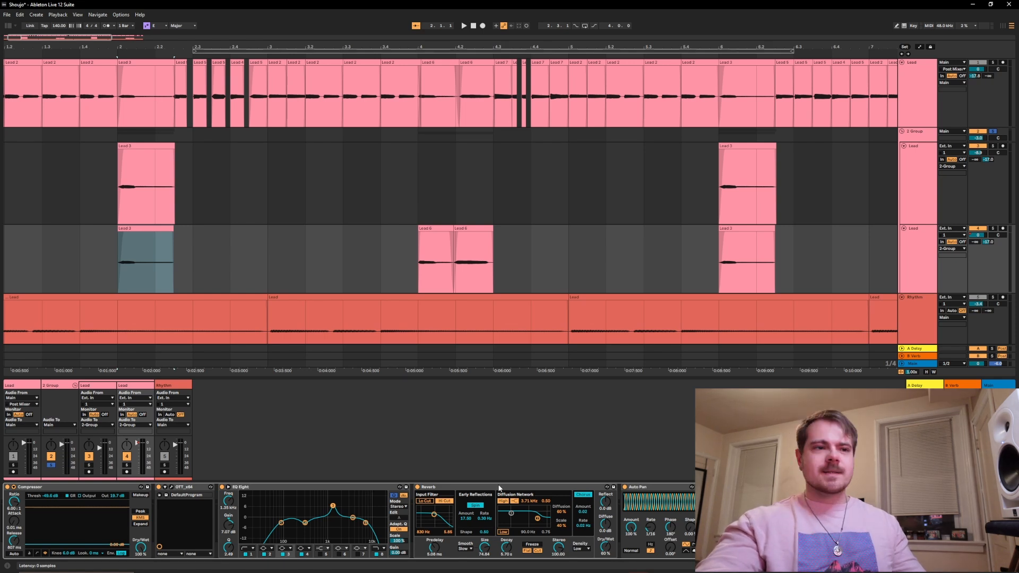
# - Inspect the Auto Pan and final EQ Eight on the second Lead track in 2-Group, solo that track and play it
pyautogui.click(660, 487)
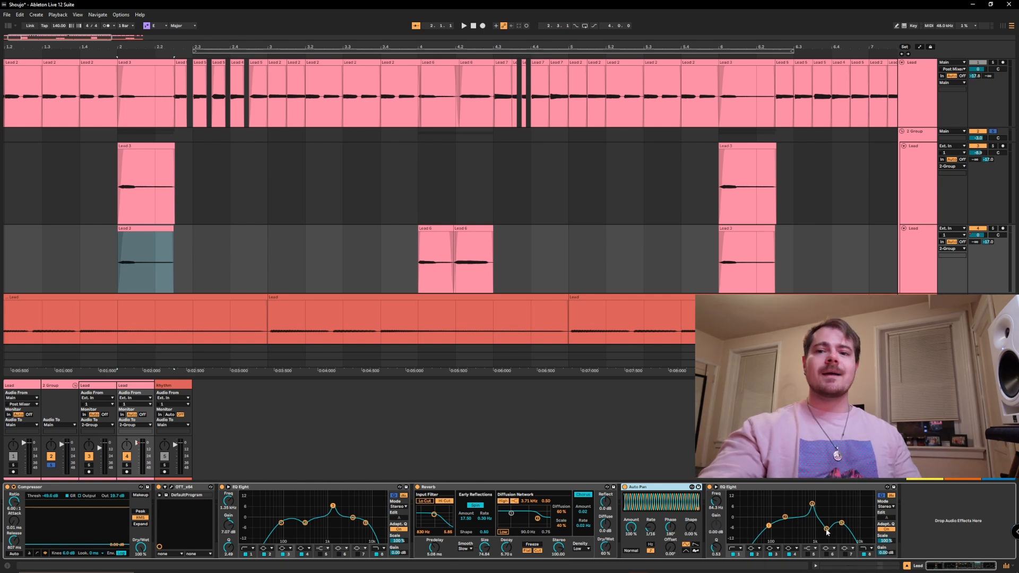
pyautogui.click(842, 524)
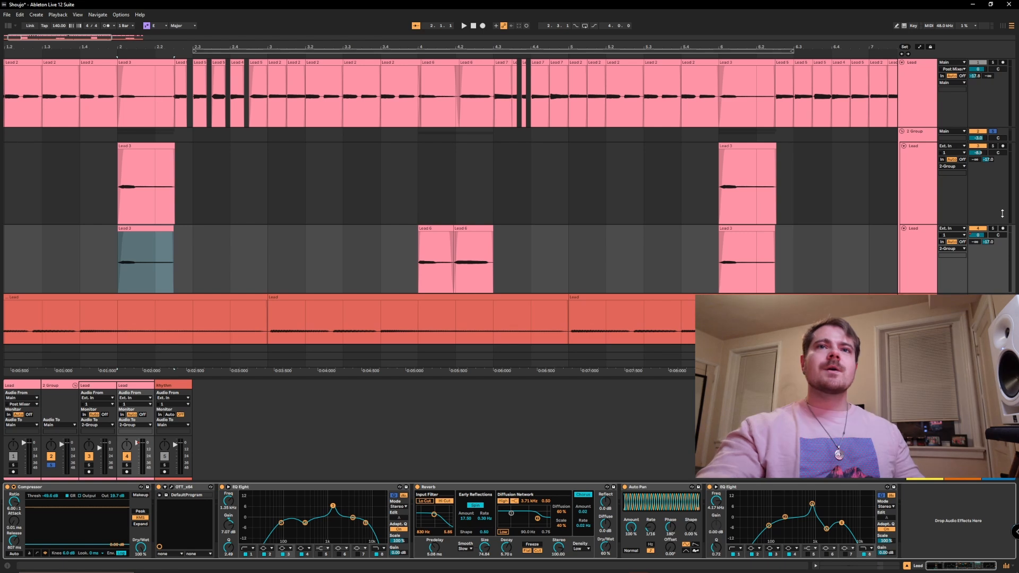
pyautogui.click(992, 229)
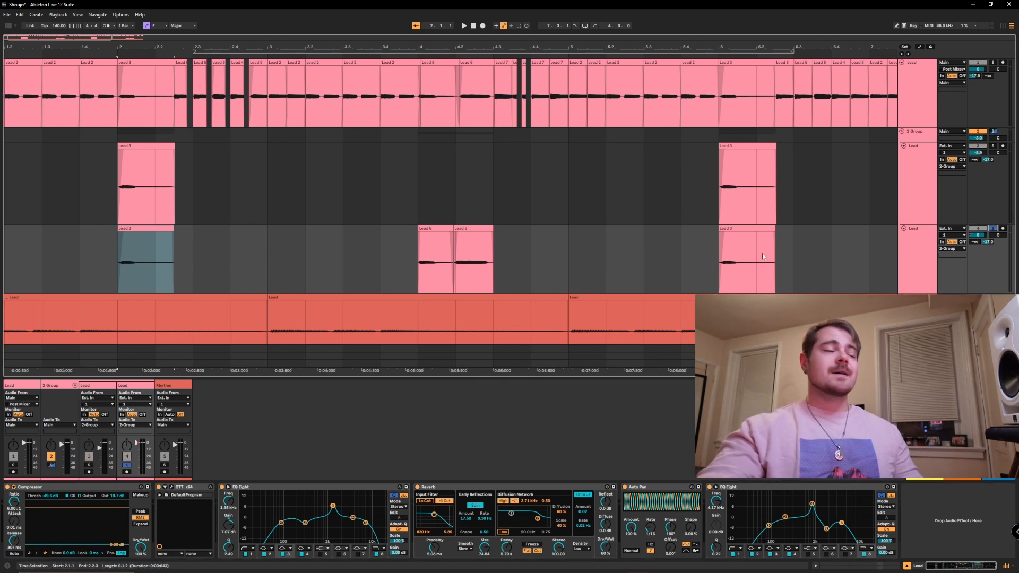
pyautogui.press('space')
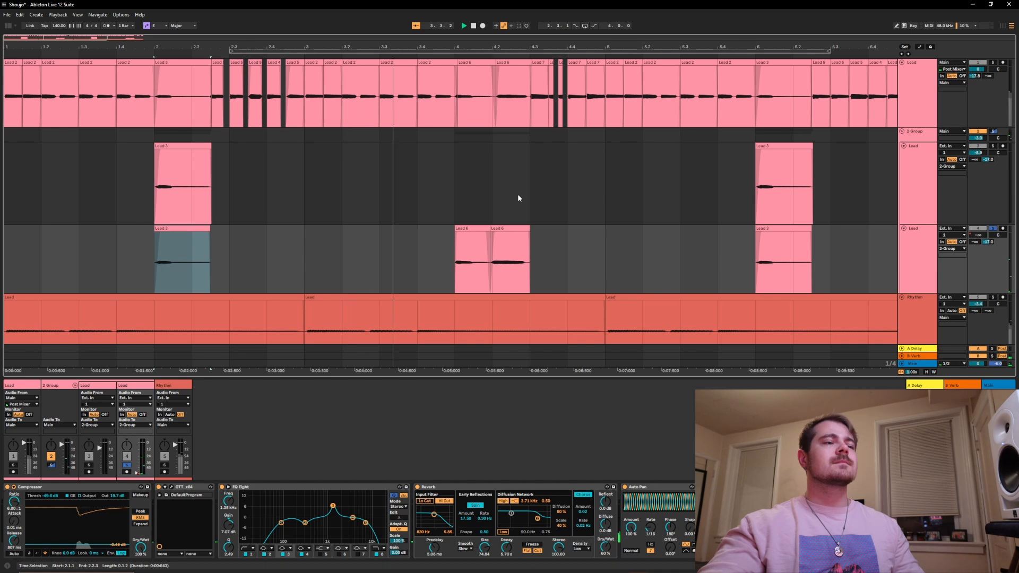
pyautogui.press('space')
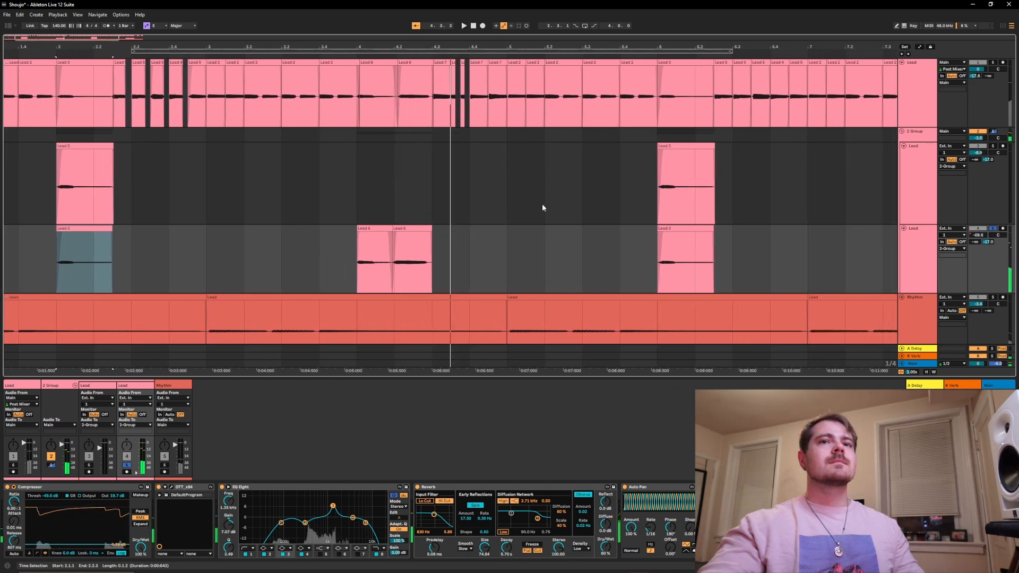
# - Show the arrangement's automation to check the soloed Lead track's volume automation, then hide it again
pyautogui.hscroll(-3, 396, 255)
pyautogui.press('a')
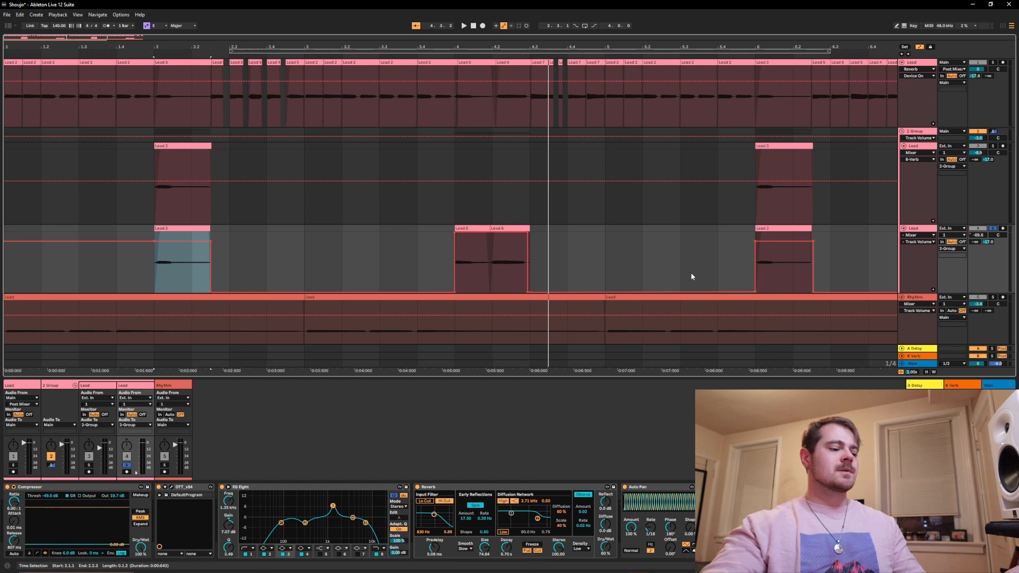
pyautogui.press('a')
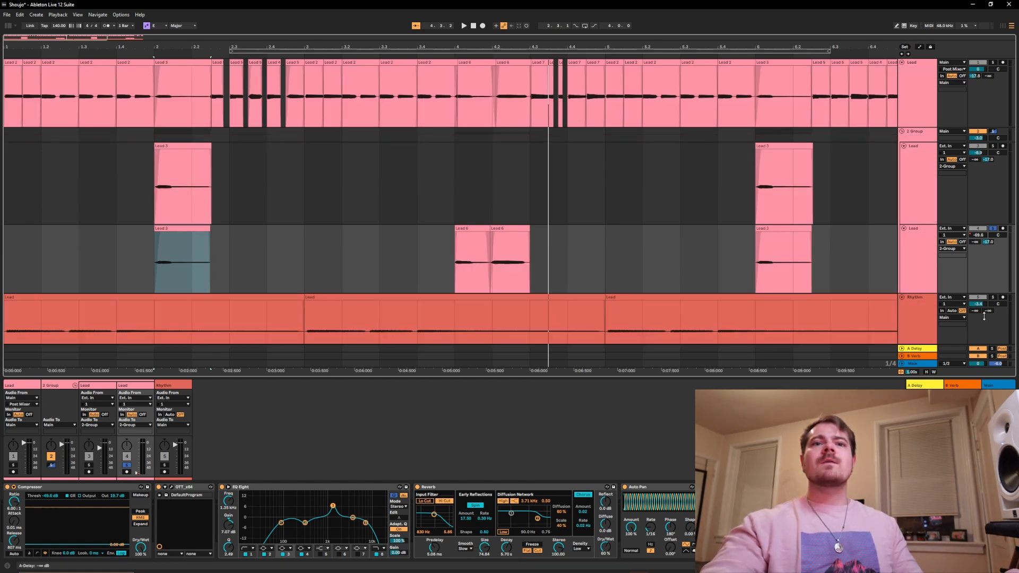
# - Inspect the ValhallaSupermassive settings on the B-Verb return track, moving the plugin window clear of the devices, and close it
pyautogui.click(923, 357)
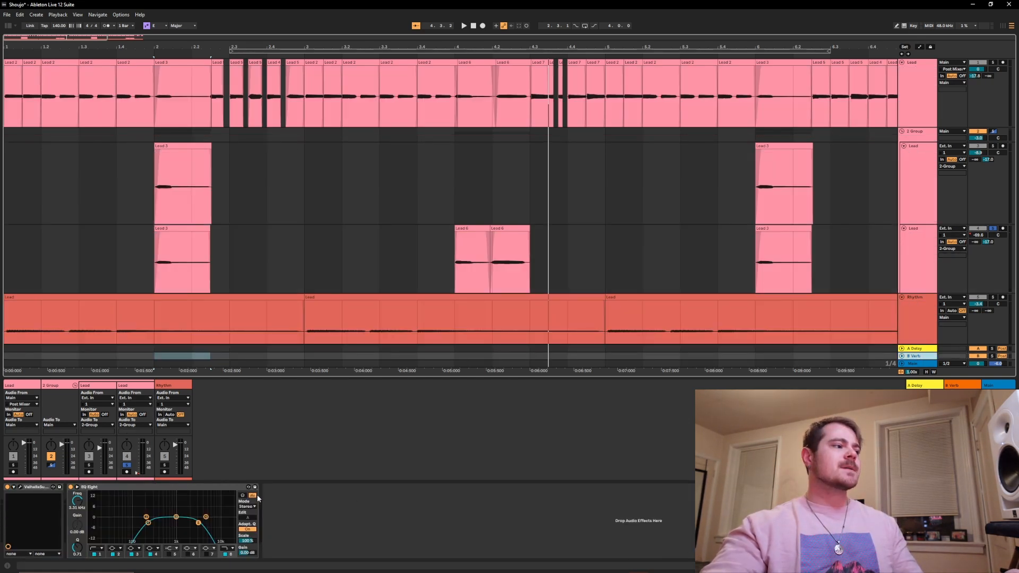
pyautogui.click(38, 487)
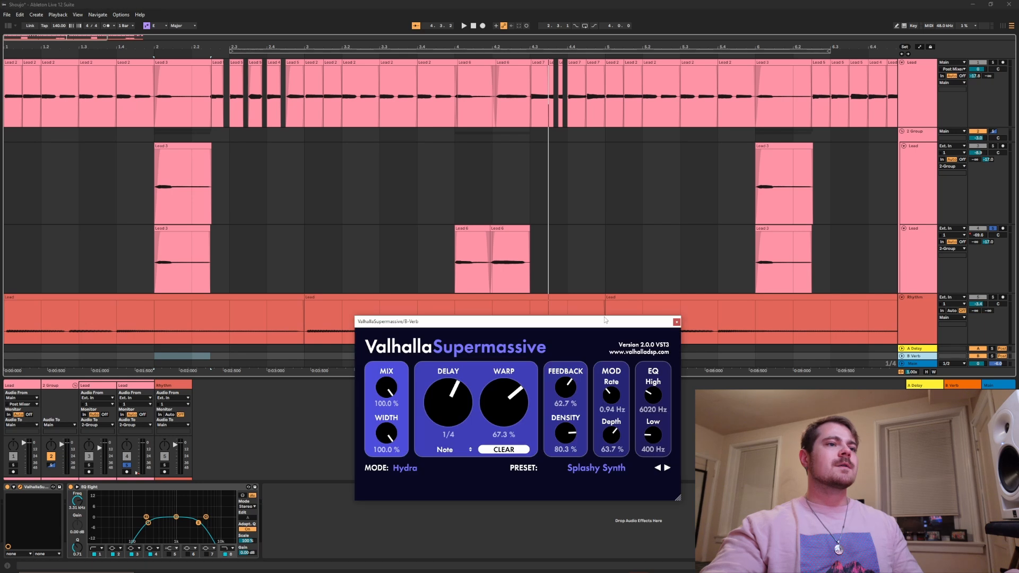
pyautogui.moveTo(560, 323); pyautogui.dragTo(476, 265)
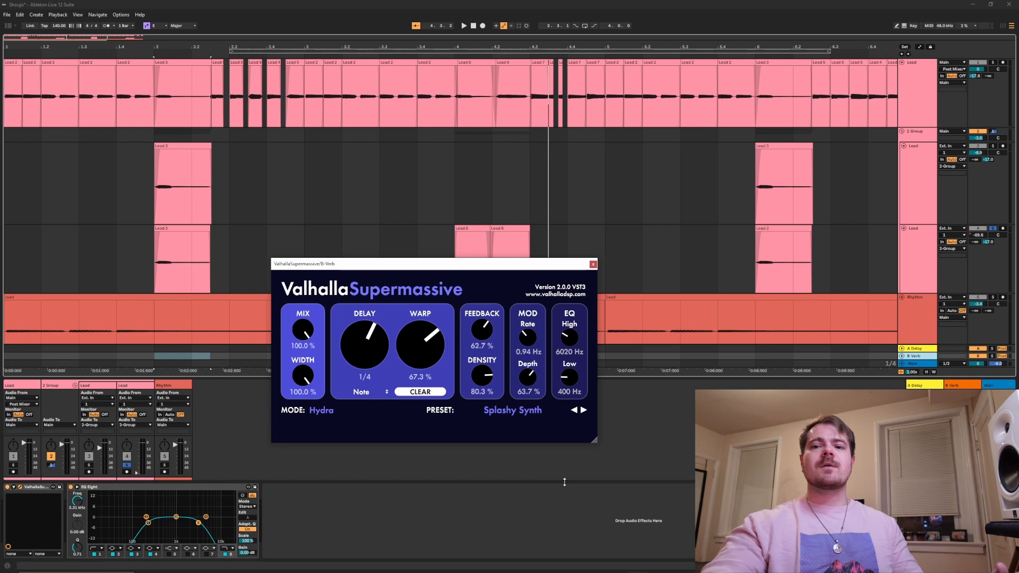
pyautogui.click(592, 264)
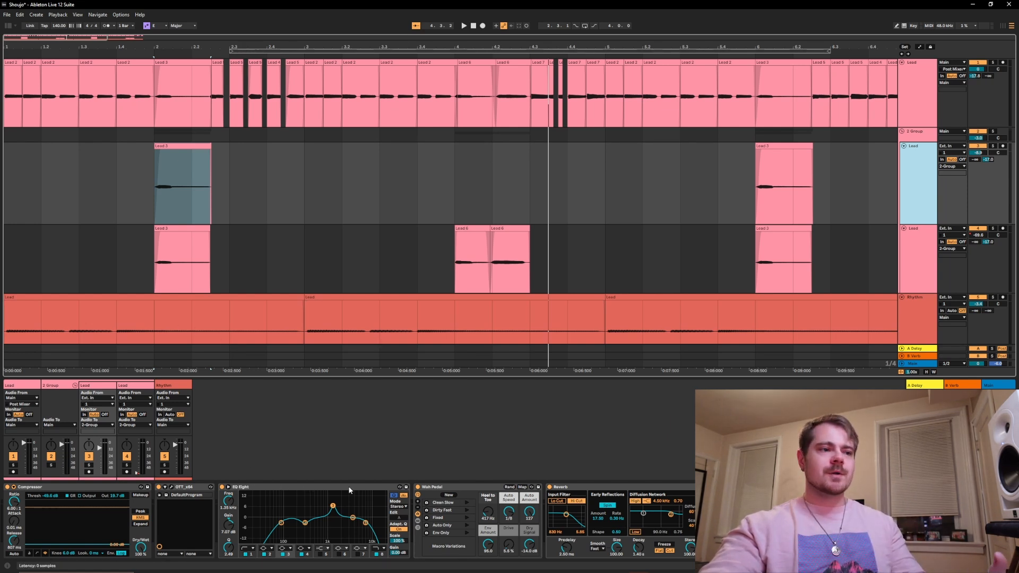
# - Examine the Wah Pedal and Reverb devices on the first Lead track in 2-Group
pyautogui.click(481, 490)
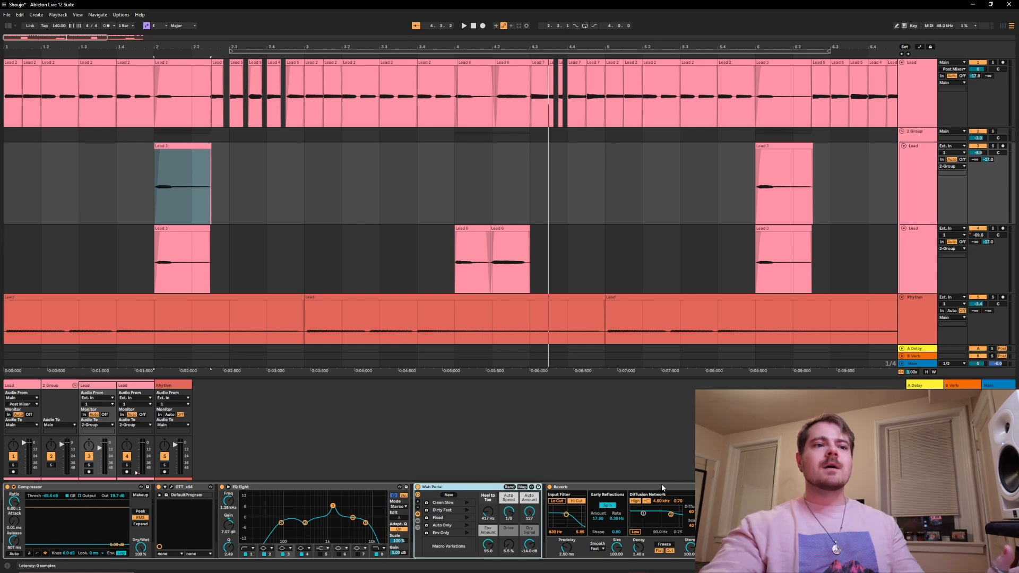
pyautogui.click(703, 487)
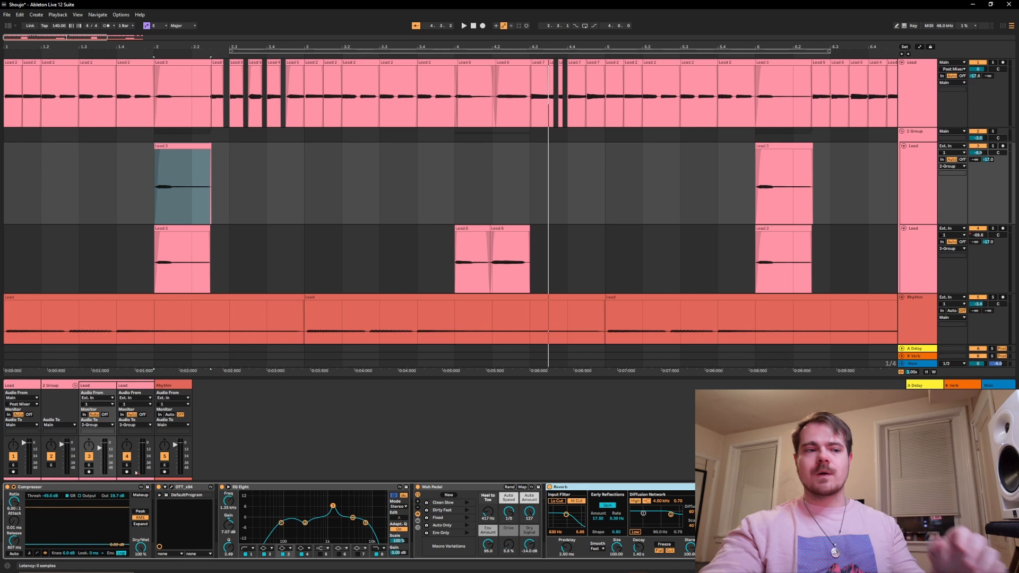
pyautogui.click(466, 486)
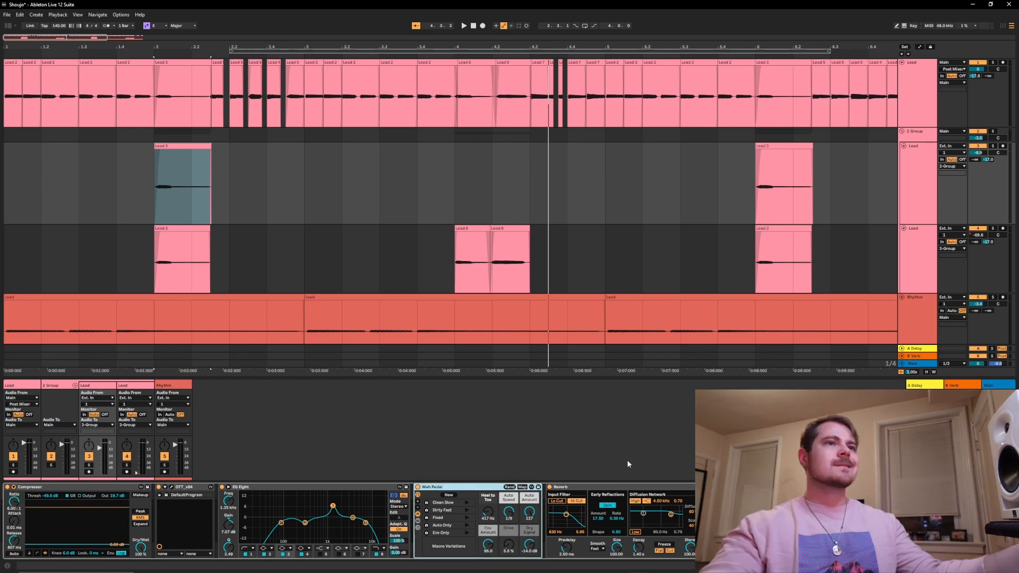
# - Play the first Lead layer in 2-Group soloed, and play the main Lead track together with 2-Group from the start
pyautogui.press('space')
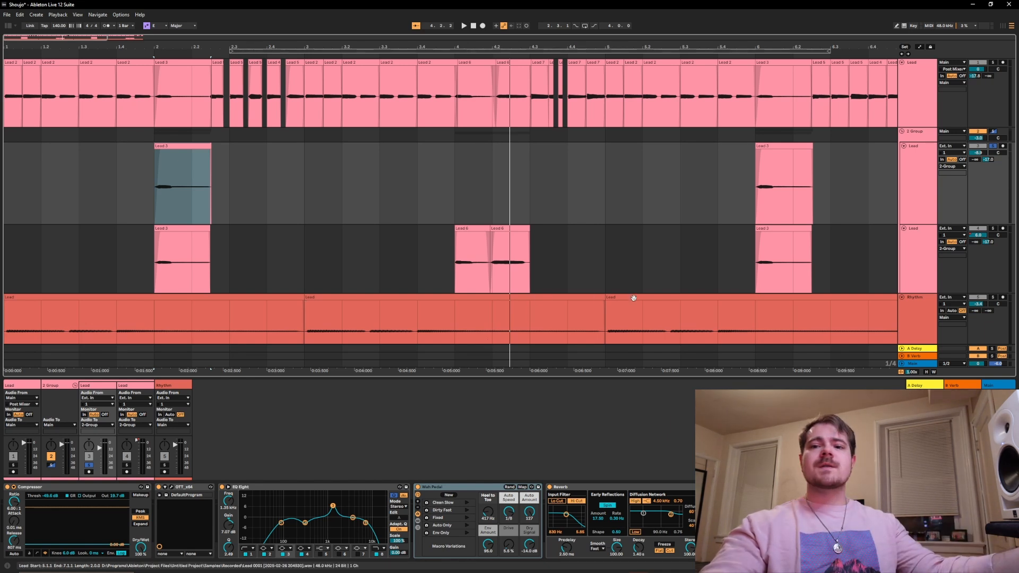
pyautogui.click(28, 96)
pyautogui.press('space')
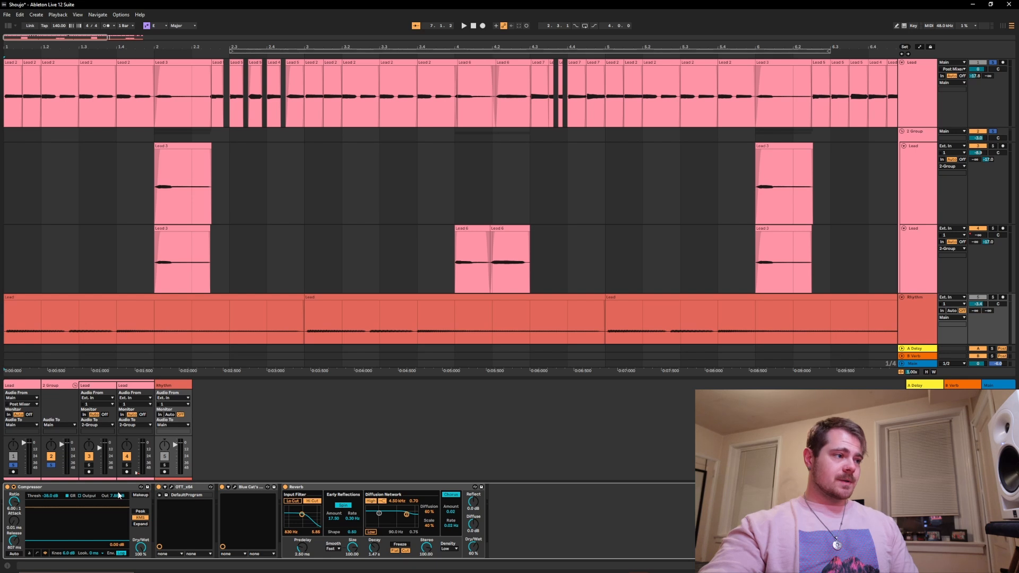
# - Inspect the Blue Cat's Chorus settings in the Rhythm track's effects chain and close the plugin window
pyautogui.doubleClick(249, 489)
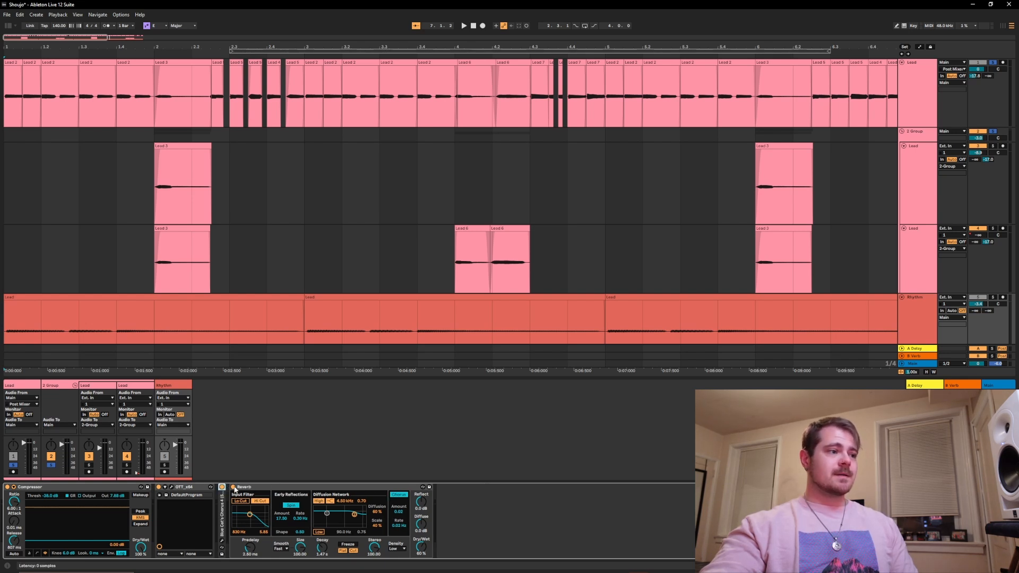
pyautogui.doubleClick(223, 502)
pyautogui.click(235, 488)
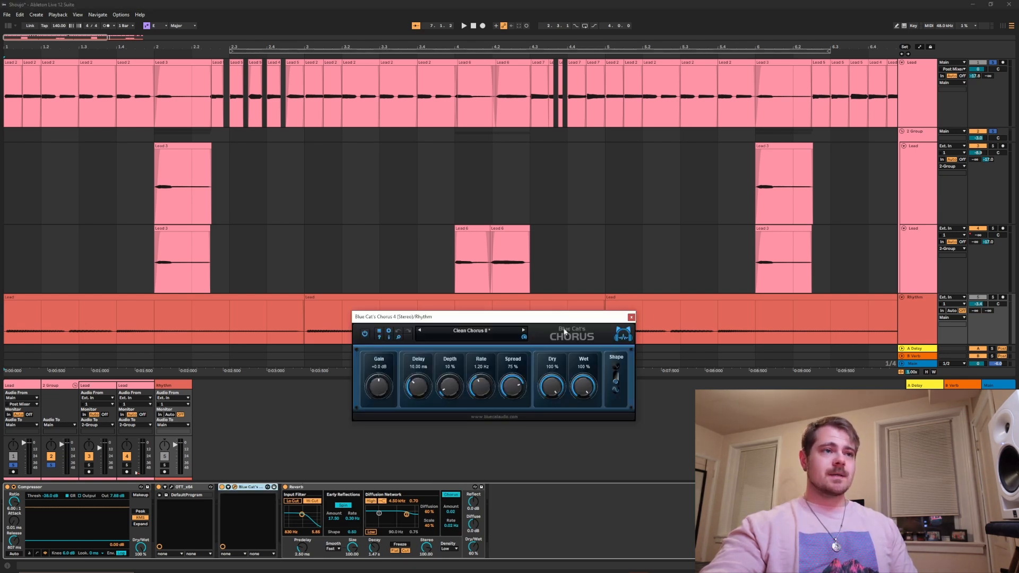
pyautogui.moveTo(529, 314); pyautogui.dragTo(507, 285)
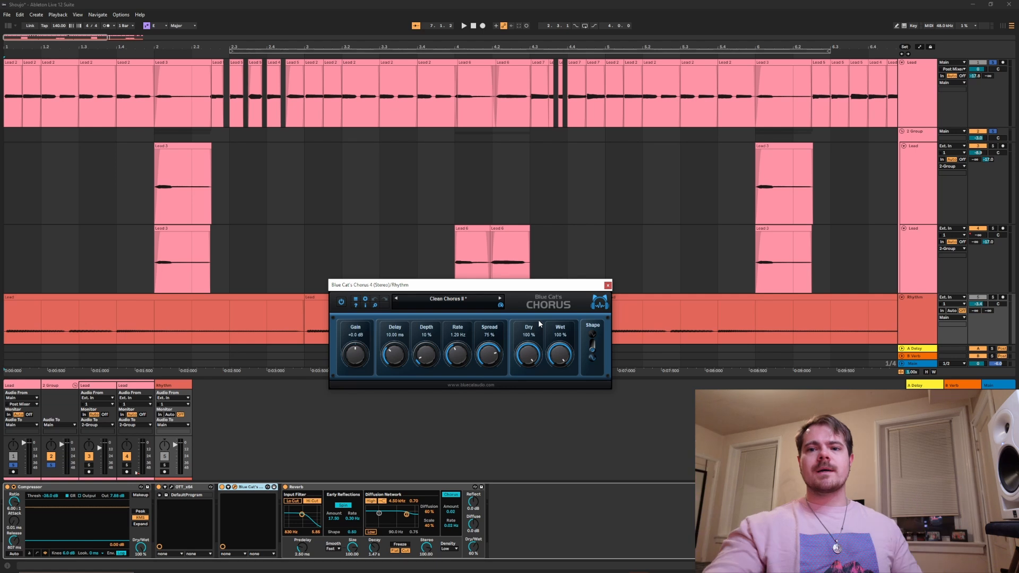
pyautogui.click(608, 285)
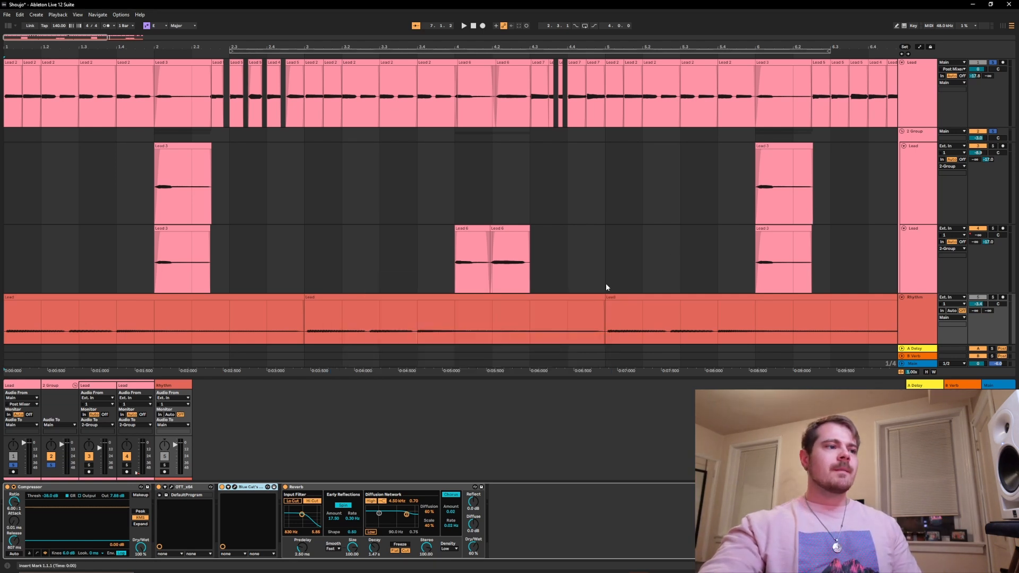